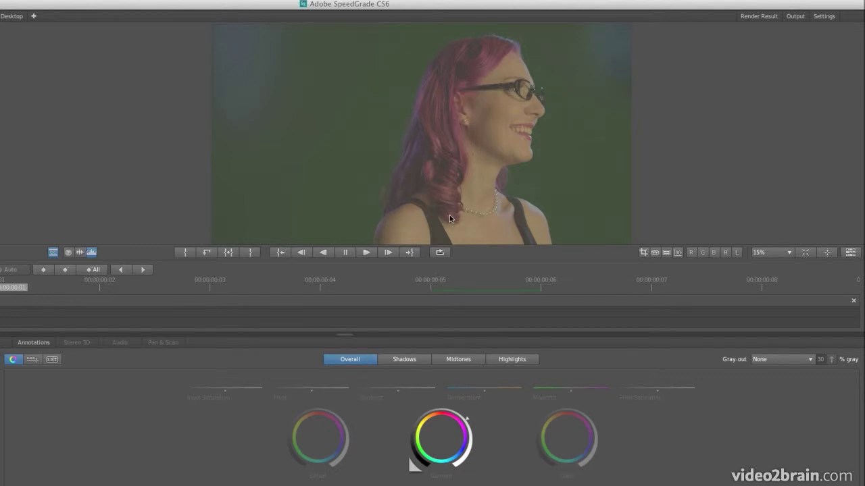
# Reset the Gamma wheel on the existing Primary layer and add a second Primary layer above it.
pyautogui.click(413, 466)
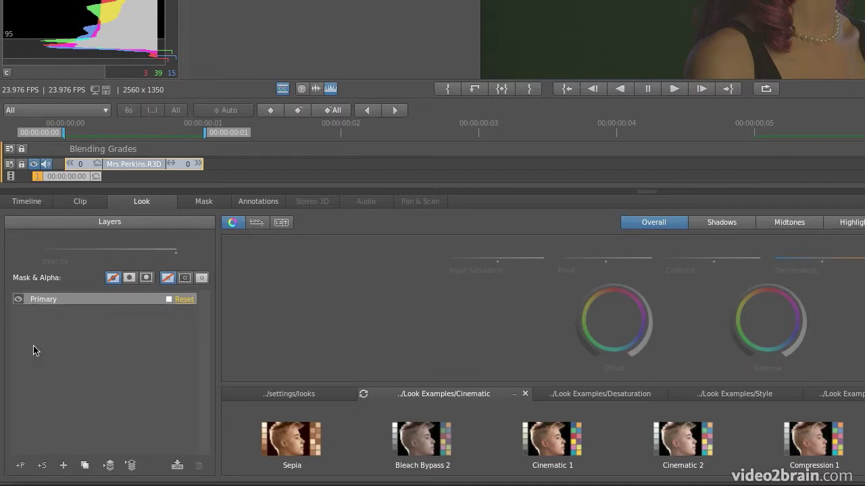
pyautogui.click(20, 466)
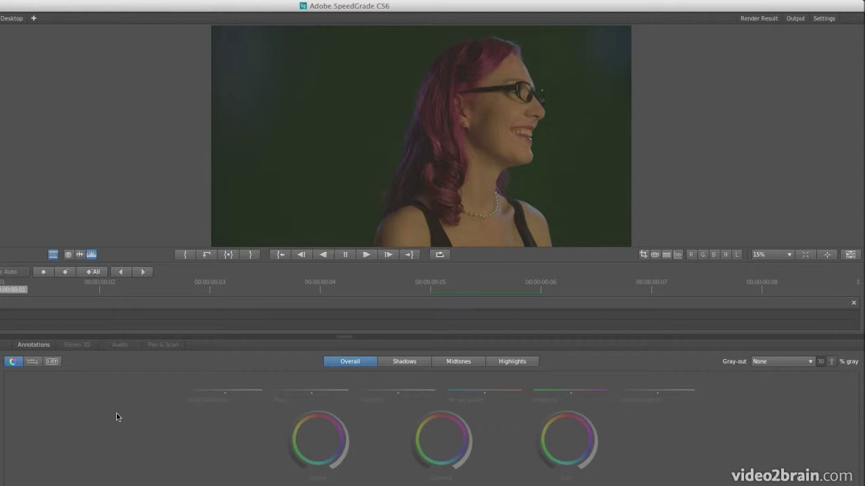
# Lower the overall Offset of the new Primary layer and raise its Gain and Gamma to add contrast.
pyautogui.moveTo(315, 411); pyautogui.dragTo(292, 418)
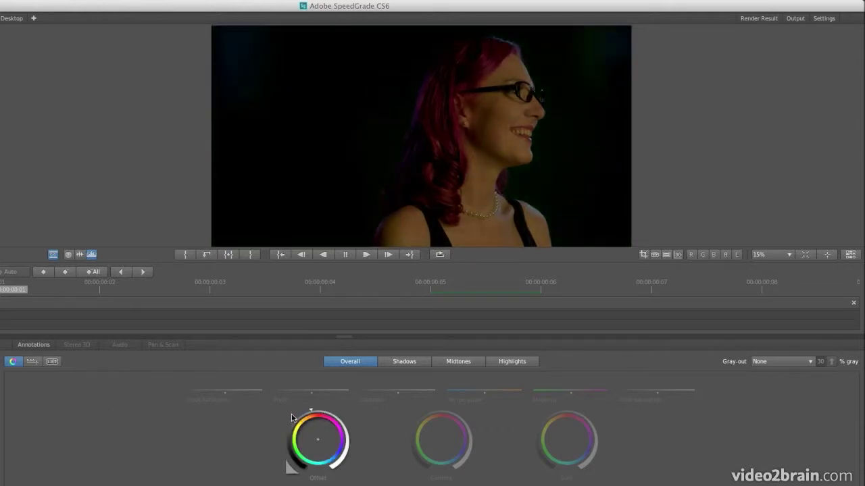
pyautogui.moveTo(567, 412); pyautogui.dragTo(589, 412)
pyautogui.moveTo(662, 428); pyautogui.dragTo(751, 483)
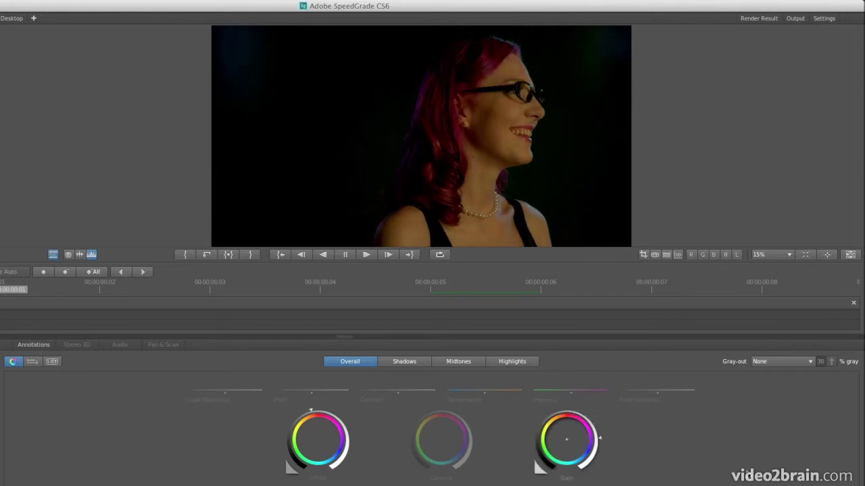
pyautogui.moveTo(443, 410); pyautogui.dragTo(453, 415)
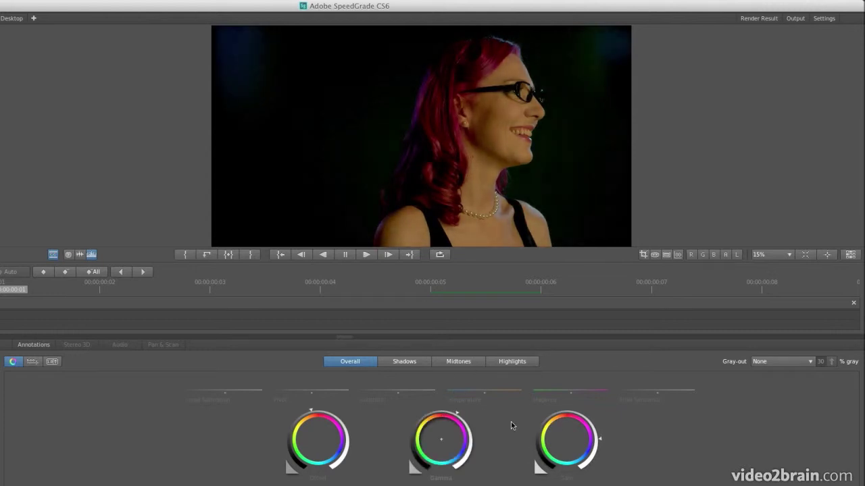
pyautogui.moveTo(523, 429); pyautogui.dragTo(541, 435)
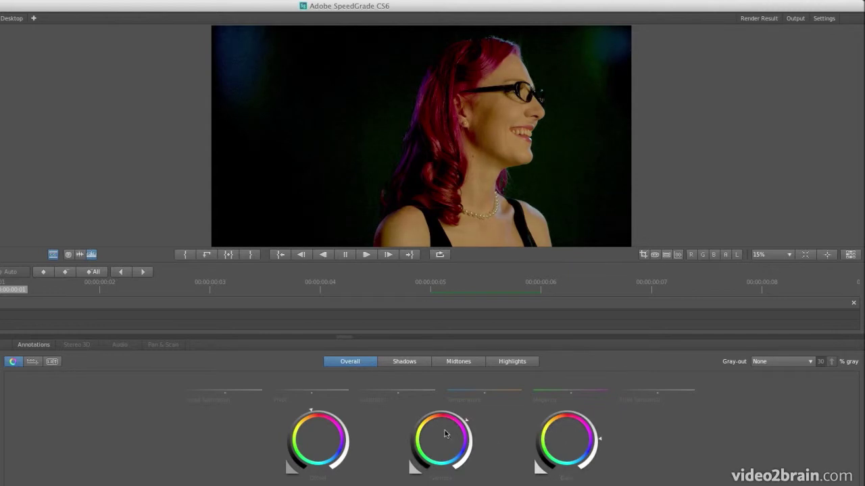
# Increase the overall Input Saturation slightly and warm the Temperature to 0.21.
pyautogui.moveTo(224, 390); pyautogui.dragTo(231, 389)
pyautogui.moveTo(483, 390); pyautogui.dragTo(491, 390)
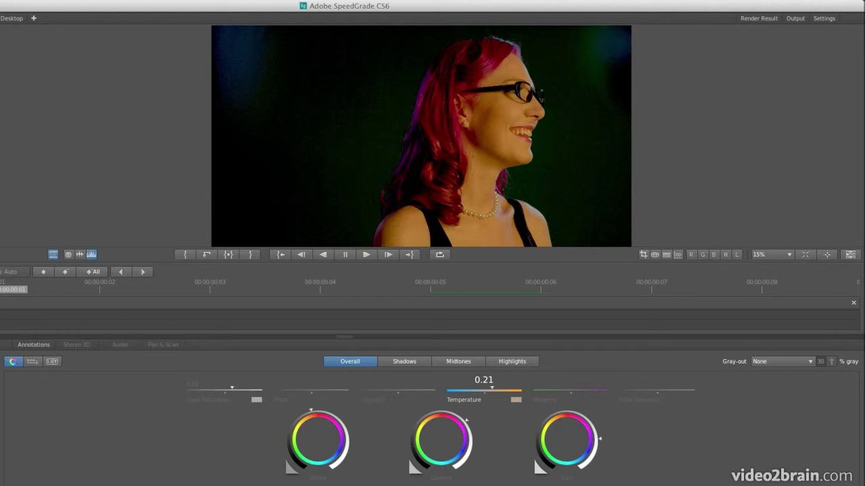
pyautogui.moveTo(491, 390); pyautogui.dragTo(491, 390)
# Rebalance the tonal ranges by lowering Shadows Gamma, raising Midtones Gamma and Gain, and slightly raising Overall Gamma.
pyautogui.click(405, 362)
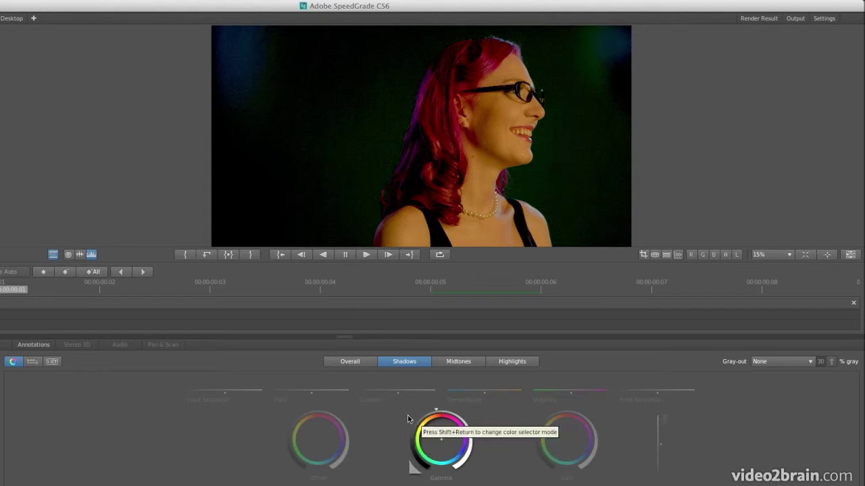
pyautogui.click(458, 362)
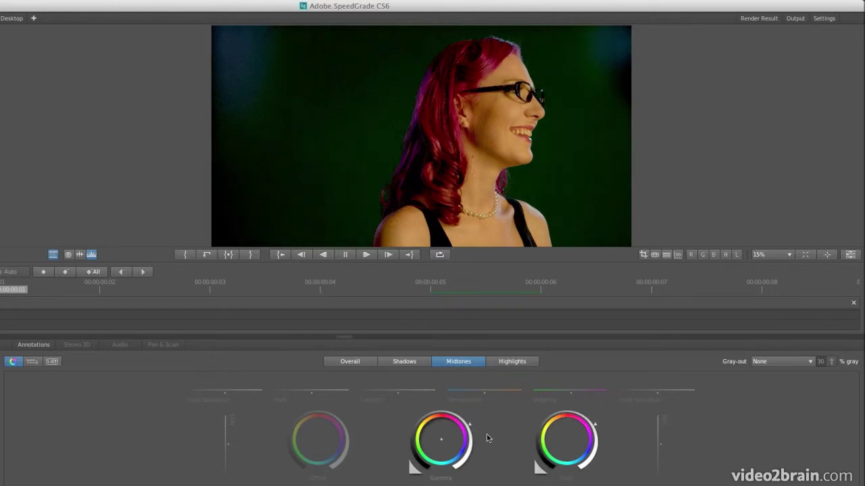
pyautogui.click(408, 362)
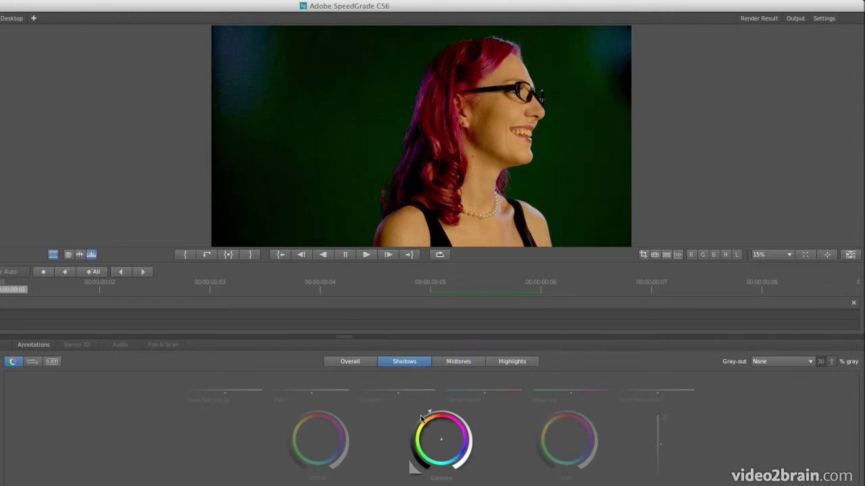
pyautogui.click(346, 363)
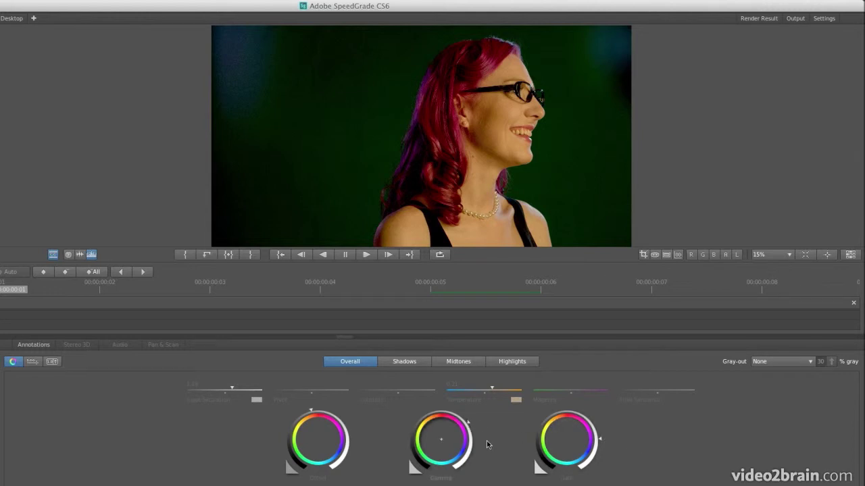
# Raise the Midtones Gain a little more and shift the Midtones Temperature towards orange.
pyautogui.click(469, 364)
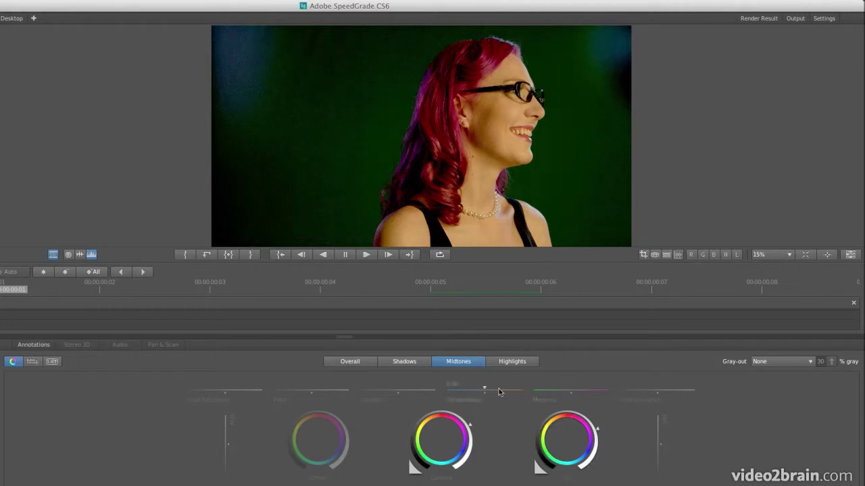
pyautogui.moveTo(485, 389); pyautogui.dragTo(493, 389)
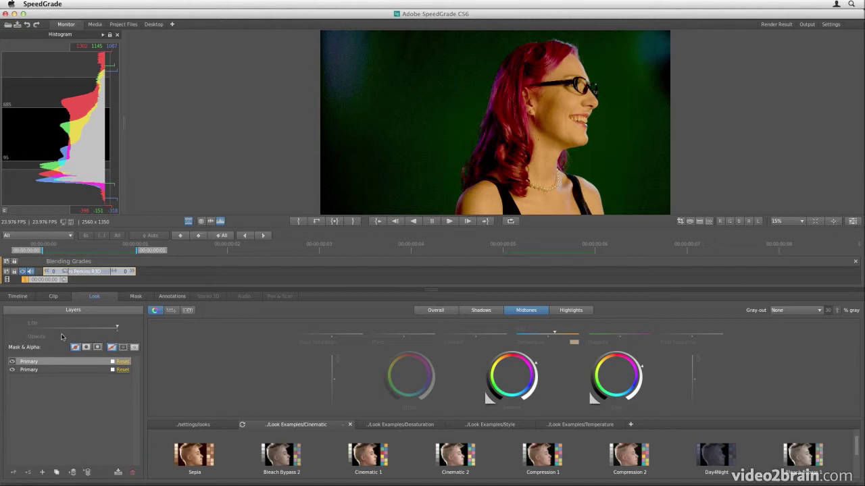
# Try a strongly reduced opacity on the upper Primary layer, and settle on about 0.90.
pyautogui.moveTo(118, 329); pyautogui.dragTo(82, 327)
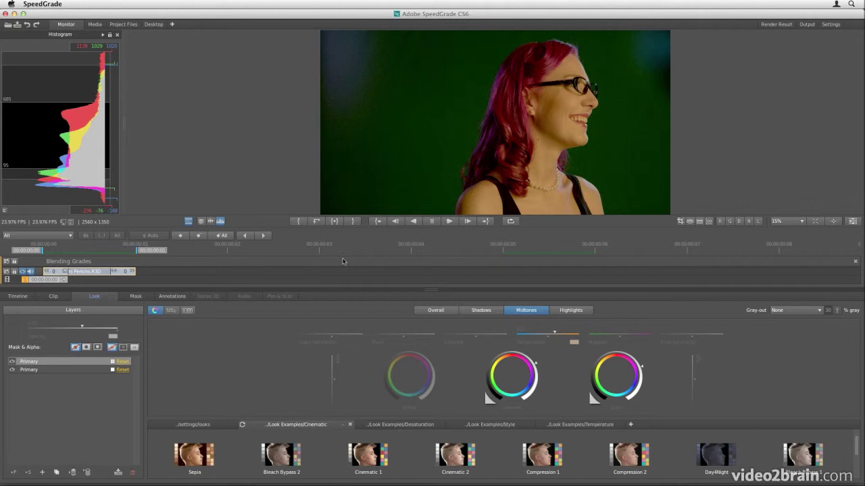
pyautogui.moveTo(84, 328)
pyautogui.mouseDown()
pyautogui.moveTo(105, 327)
pyautogui.moveTo(81, 324)
pyautogui.mouseUp()
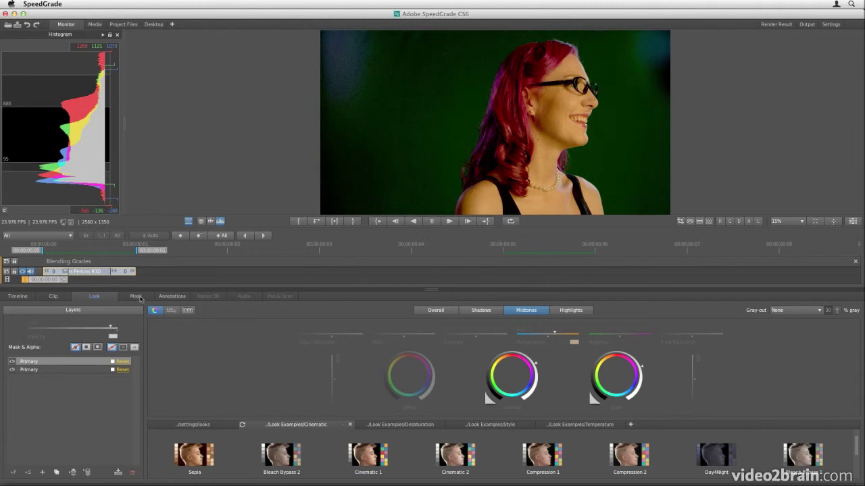
pyautogui.moveTo(112, 328); pyautogui.dragTo(109, 328)
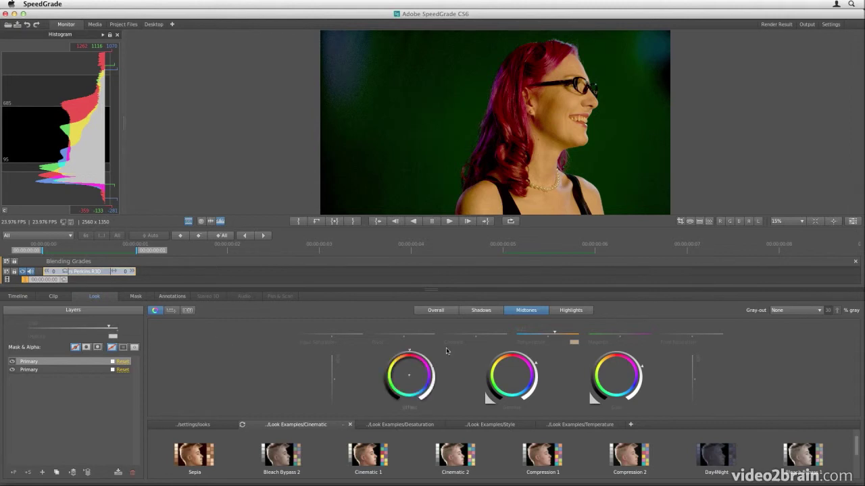
# Raise the Midtones Gamma of the upper layer slightly and warm its Midtones Temperature a touch more.
pyautogui.moveTo(552, 385); pyautogui.dragTo(571, 397)
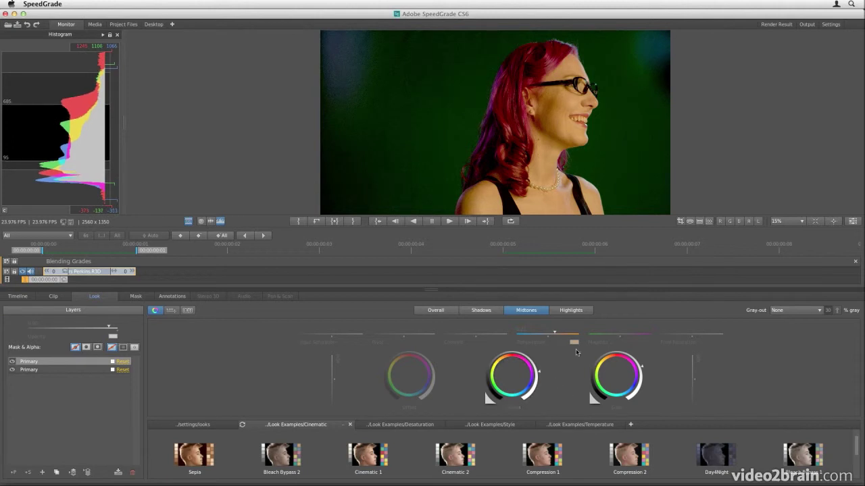
pyautogui.moveTo(555, 333); pyautogui.dragTo(556, 333)
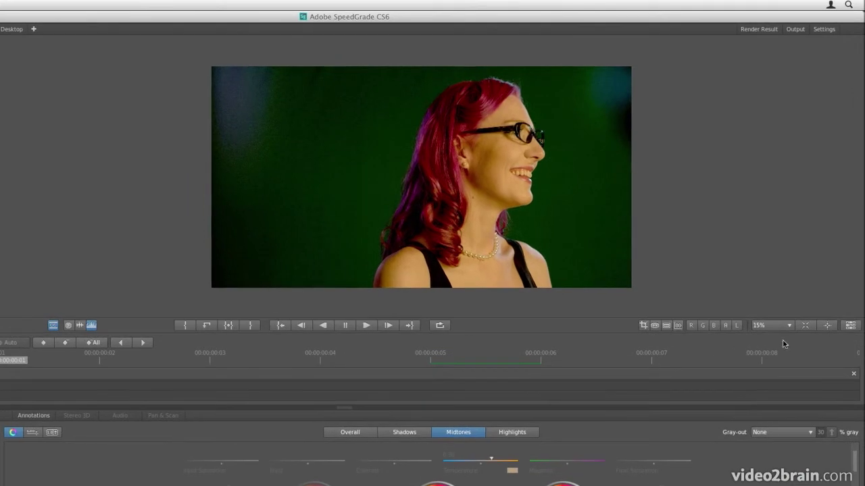
# Examine the graded hair, skin and face detail at 100% and 50% magnification, and fit the whole image in view again.
pyautogui.click(775, 326)
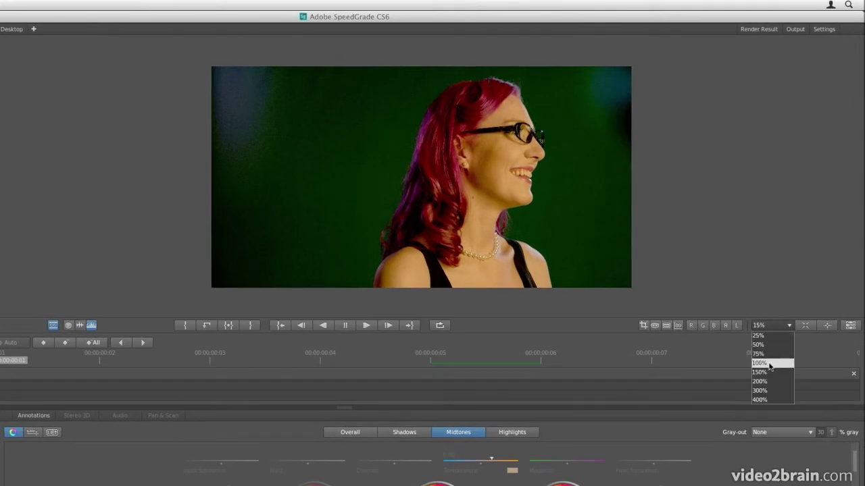
pyautogui.click(770, 364)
pyautogui.moveTo(695, 174); pyautogui.dragTo(681, 291)
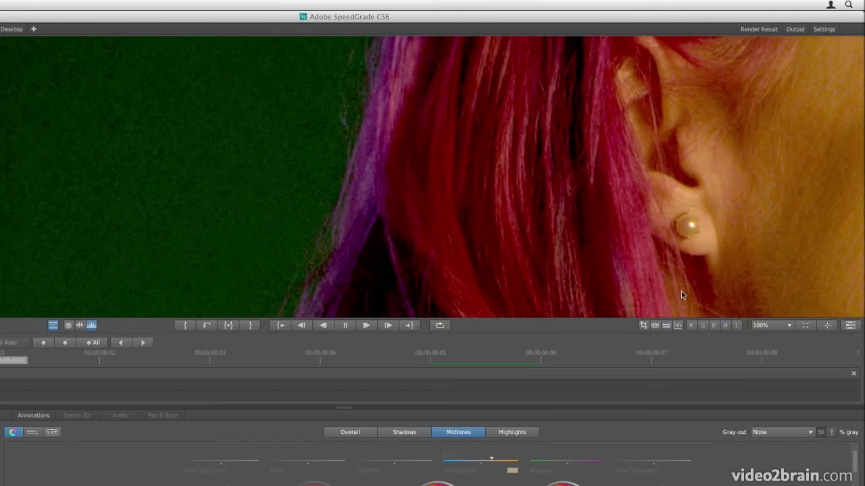
pyautogui.moveTo(665, 136); pyautogui.dragTo(488, 226)
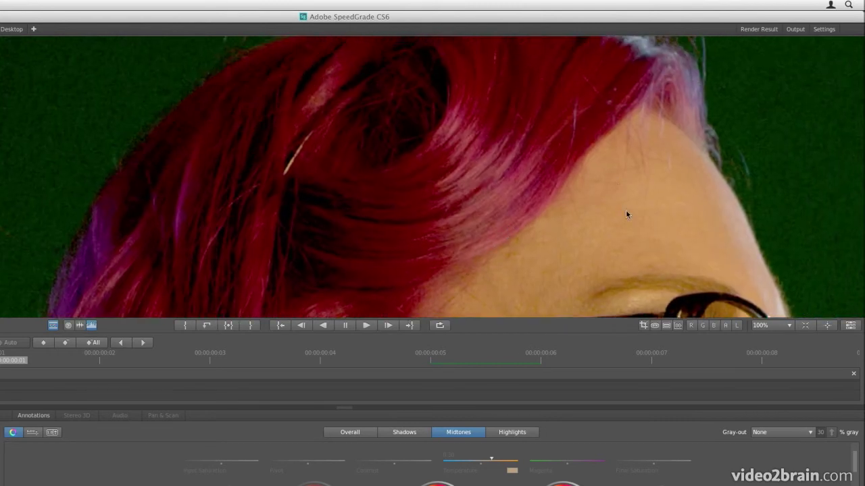
pyautogui.click(768, 325)
pyautogui.click(768, 352)
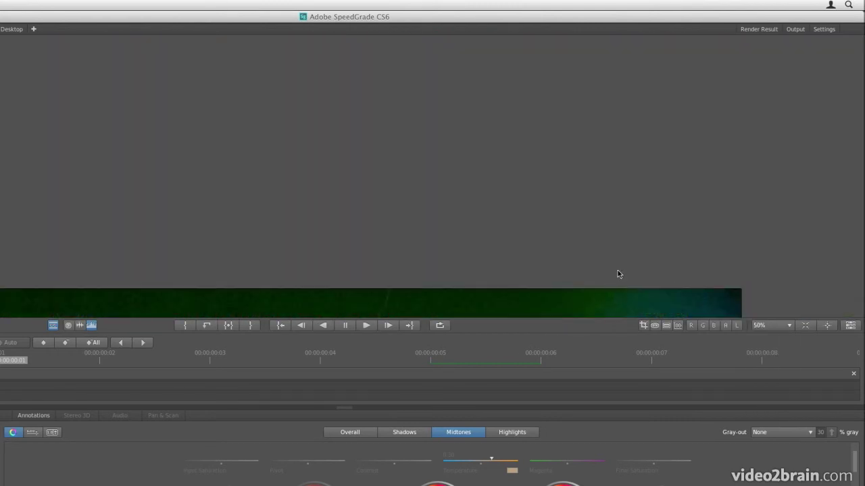
pyautogui.moveTo(617, 274); pyautogui.dragTo(725, 151)
pyautogui.moveTo(560, 259); pyautogui.dragTo(608, 139)
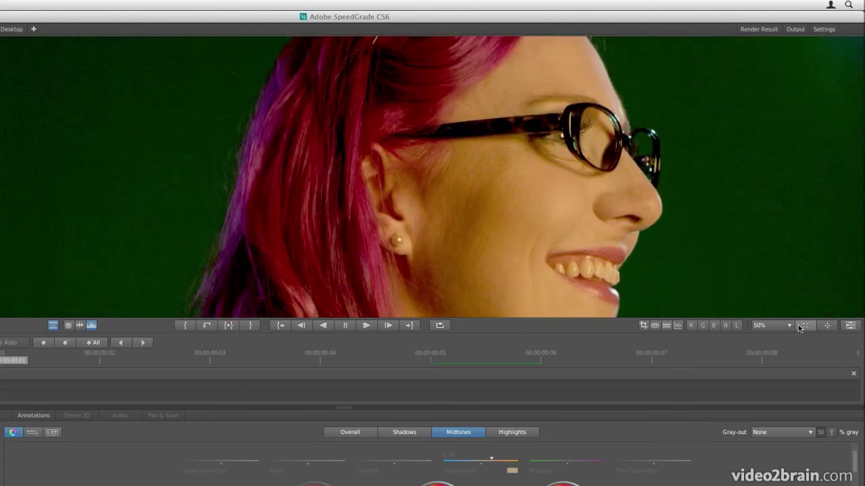
pyautogui.click(801, 327)
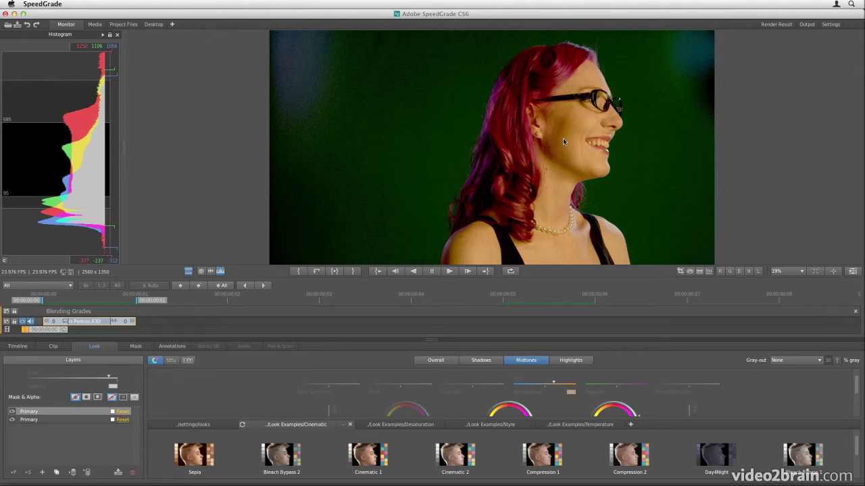
# Enlarge the grading controls area and lower the upper Primary layer's opacity slightly below 0.90.
pyautogui.moveTo(434, 339); pyautogui.dragTo(436, 292)
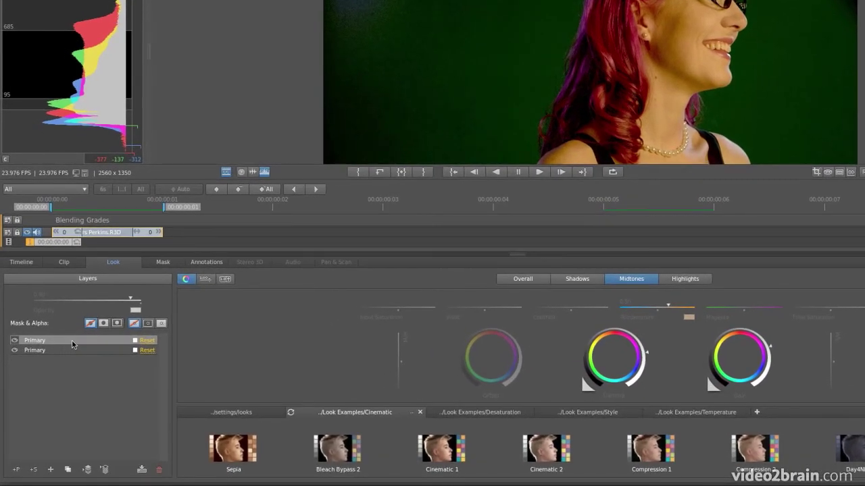
pyautogui.click(73, 344)
pyautogui.click(129, 299)
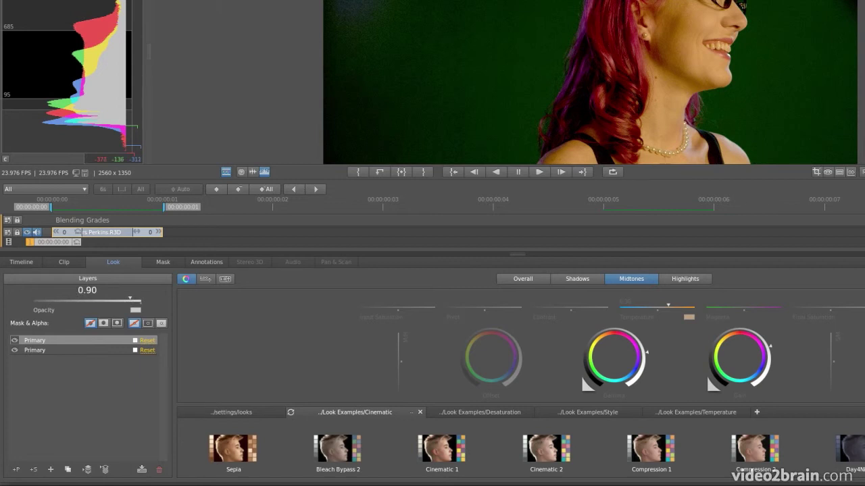
pyautogui.moveTo(130, 300); pyautogui.dragTo(125, 299)
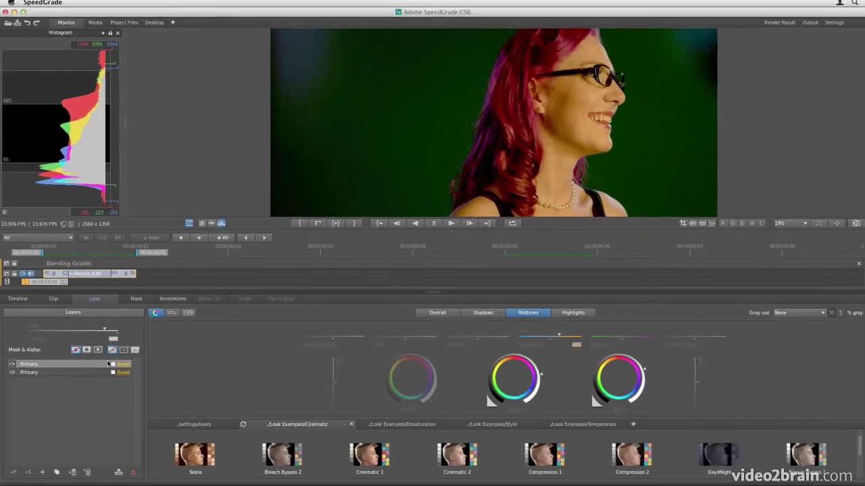
# Turn the grade off and on again to compare the original image with the graded one.
pyautogui.click(109, 364)
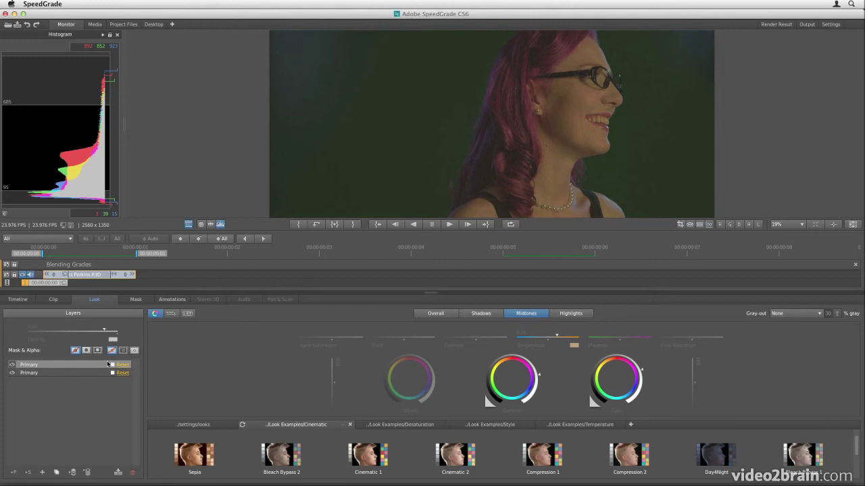
pyautogui.click(109, 364)
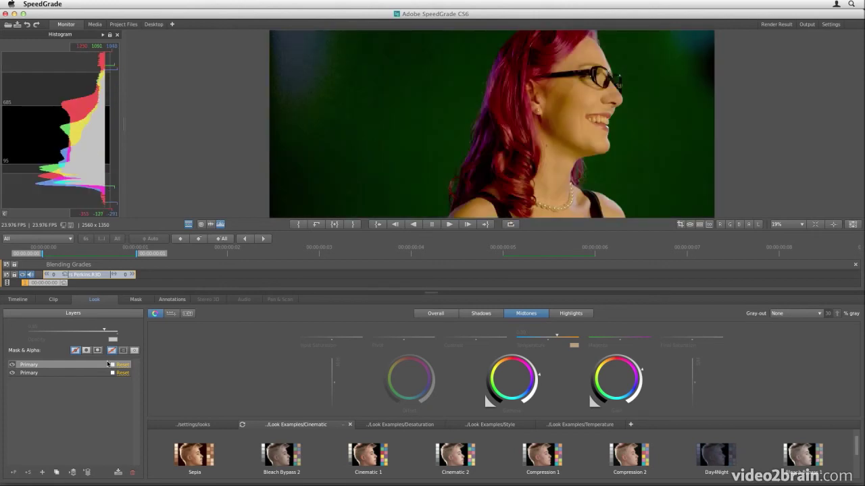